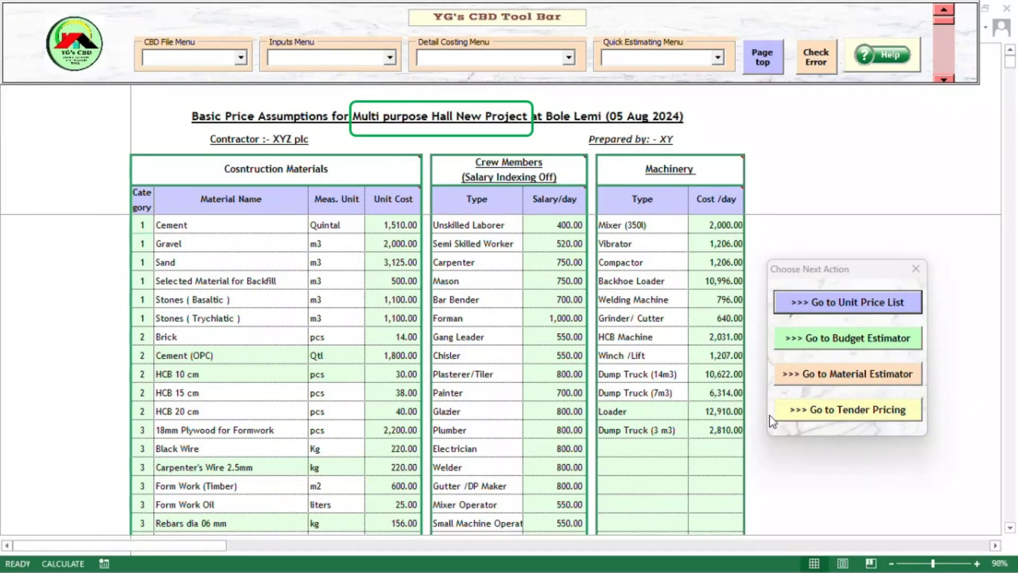
- Leave the Basic Price Assumptions sheet for the Tender Pricing sheet
click(805, 415)
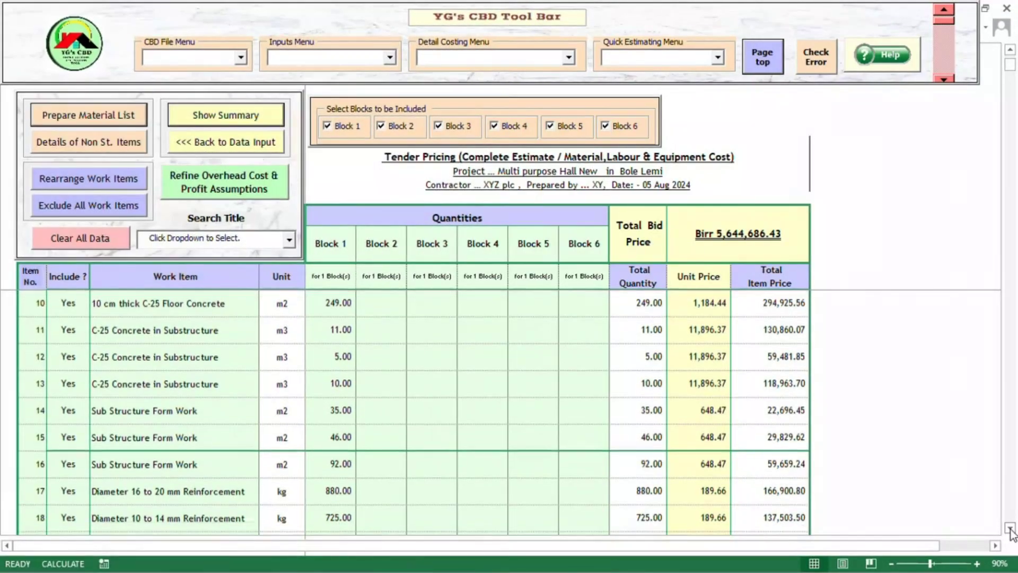
- Jump to '*Last Line of Spec.' and open the Bid Organizer on empty row 82
scroll(1010, 530, down, 2)
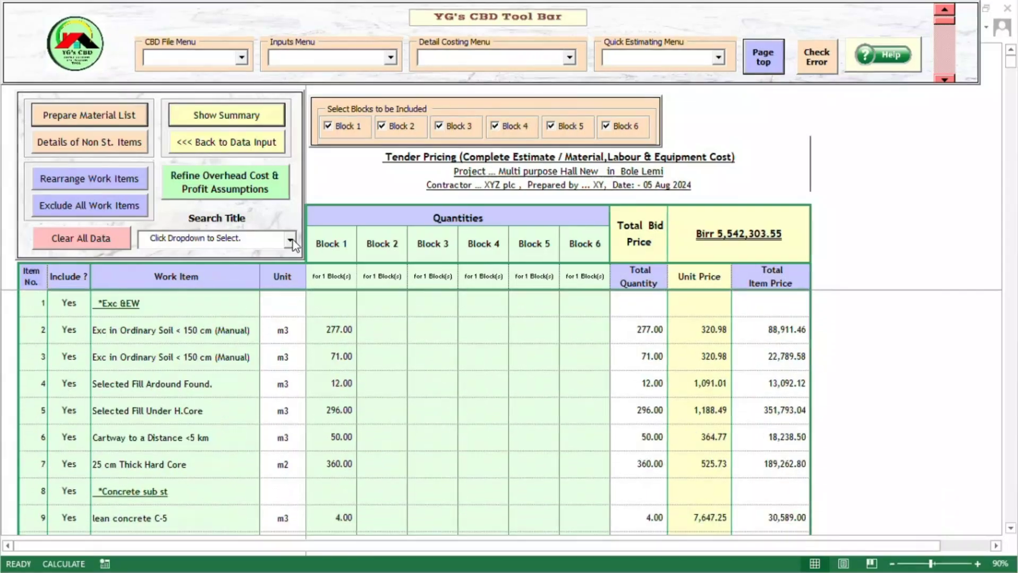
click(291, 241)
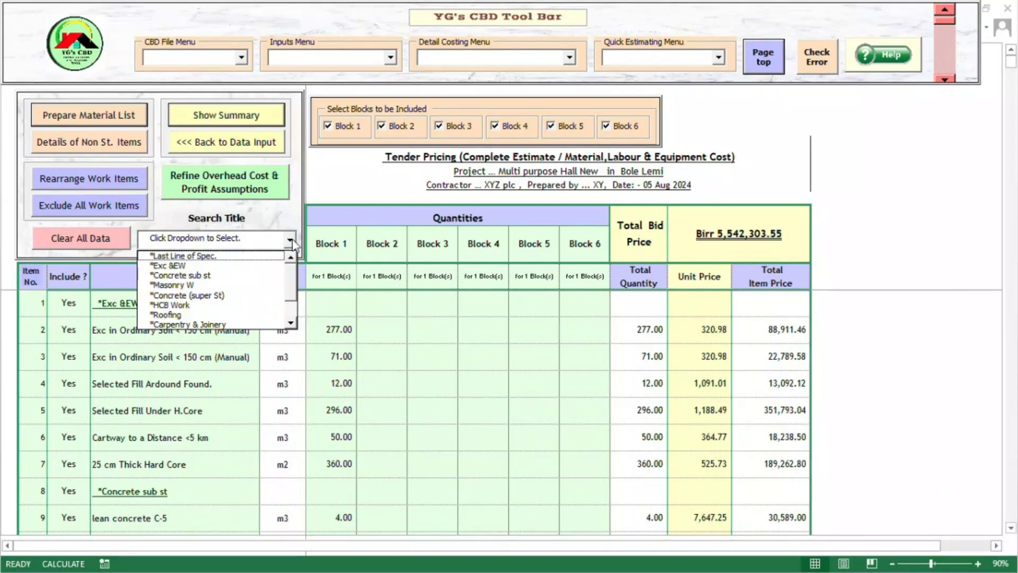
click(246, 257)
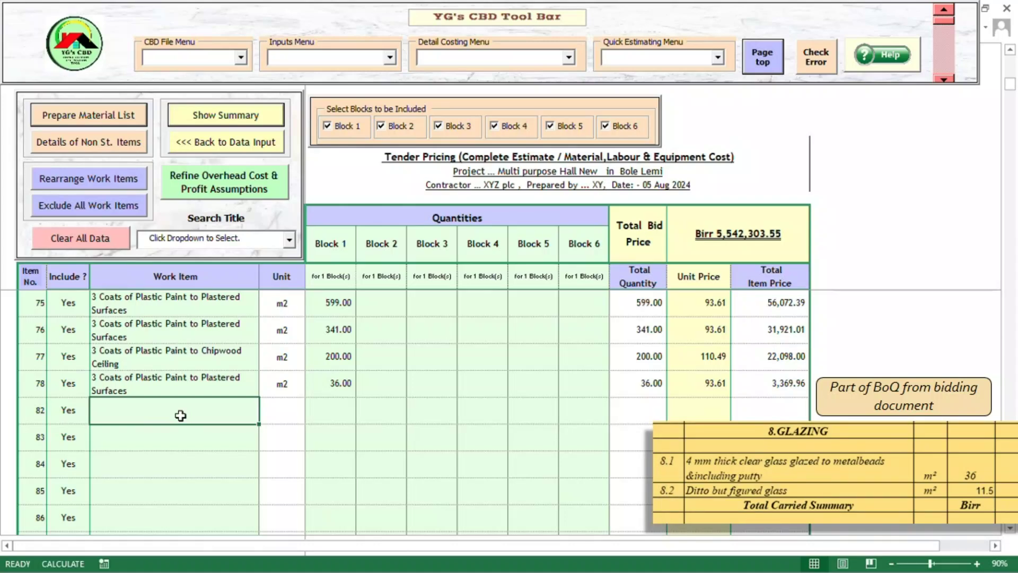
double_click(180, 416)
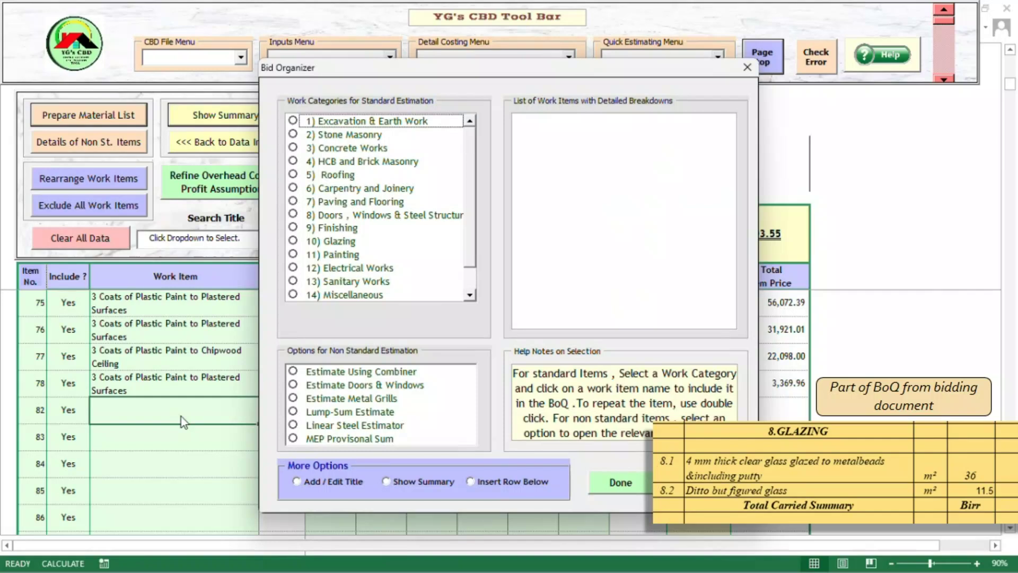
- Add a 'Glazing' section title at row 82
click(326, 483)
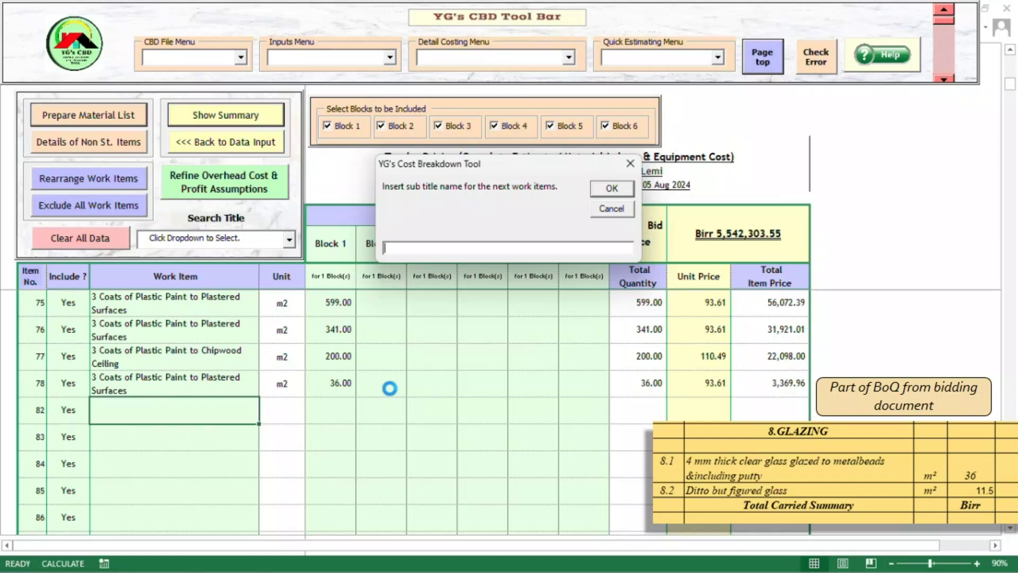
text(Glazing)
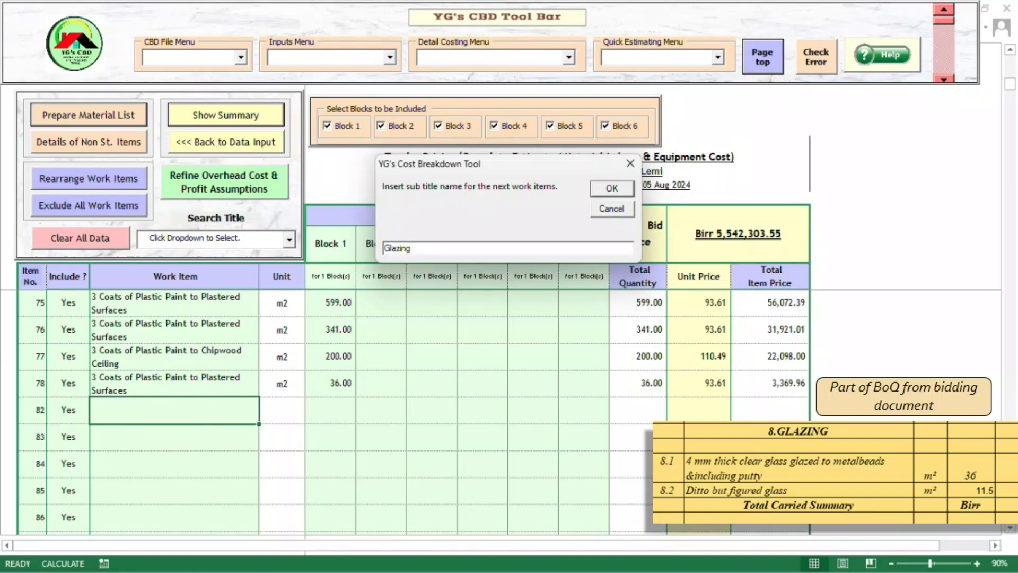
key(Return)
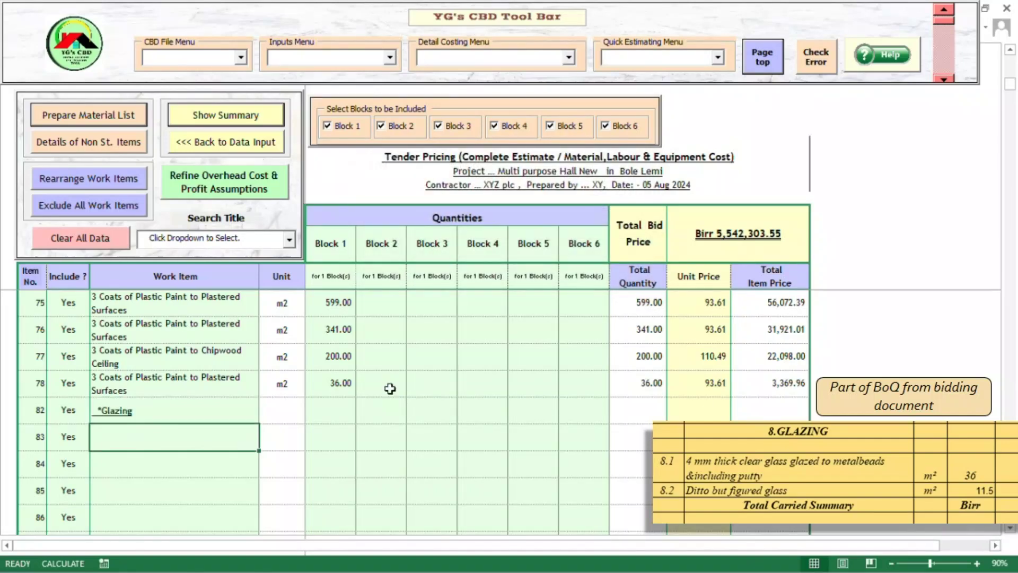
- Add 4mm Thick Clear Glass and 4mm Thick Figured Glass Glazing items to the BoQ
double_click(223, 437)
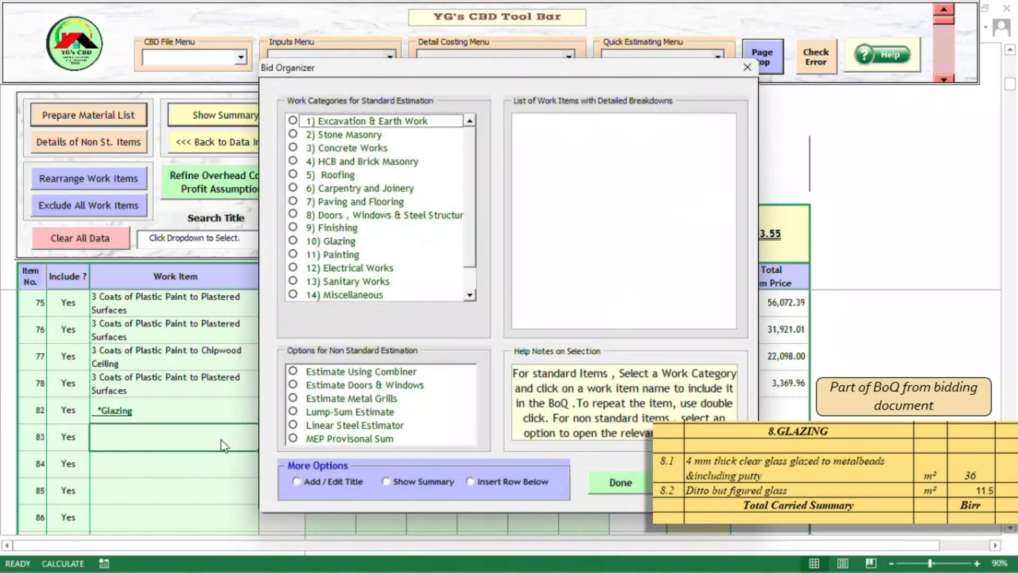
click(340, 243)
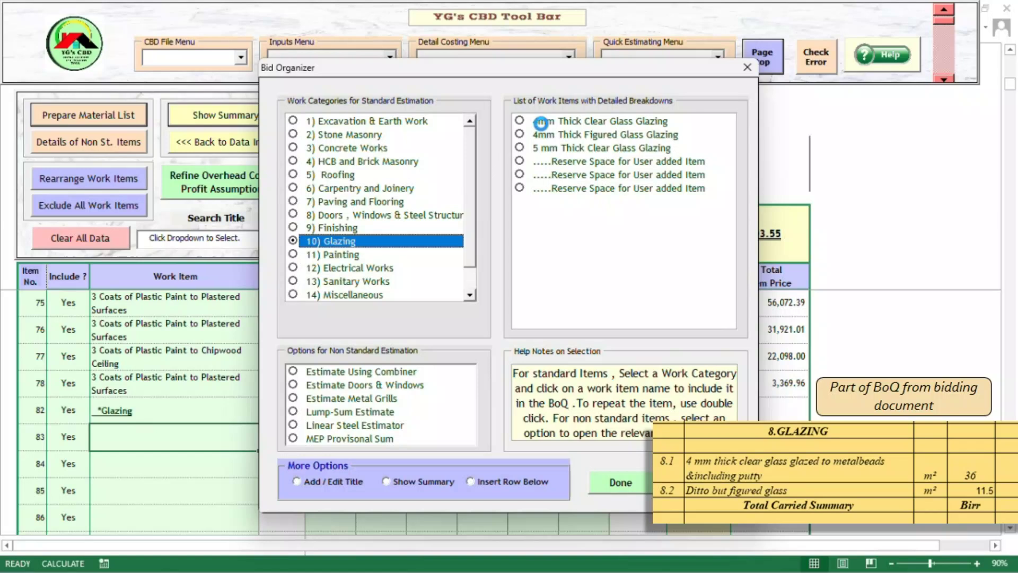
click(541, 122)
click(552, 134)
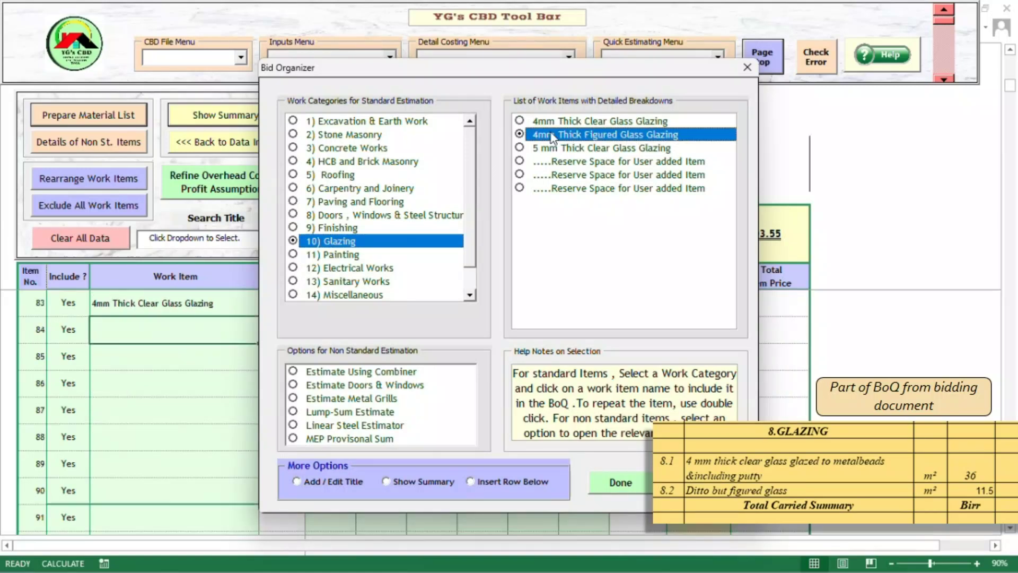
click(619, 481)
- Enter Block 1 quantities of 36 m2 clear glass and 11.5 m2 figured glass
click(329, 307)
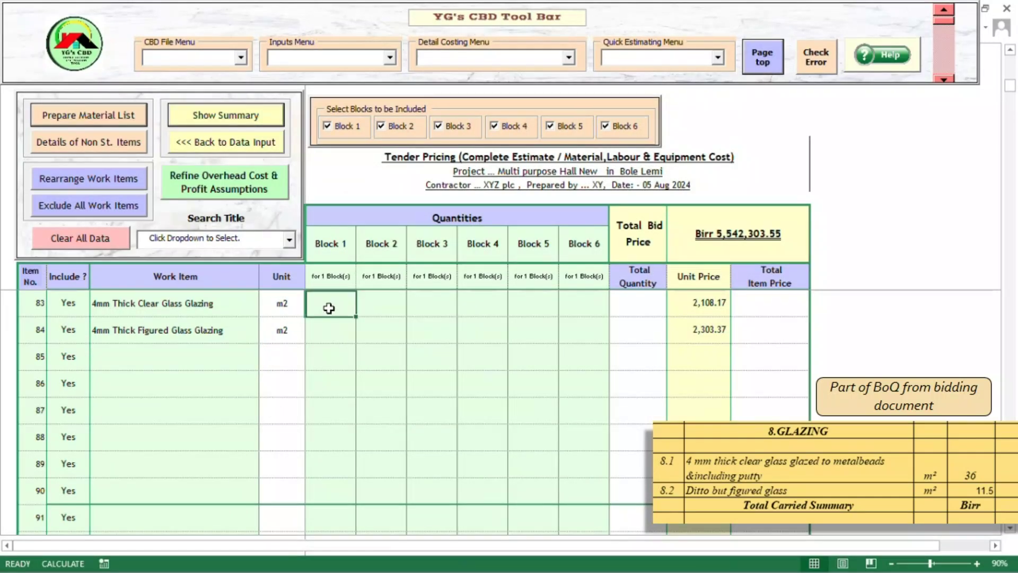
text(36)
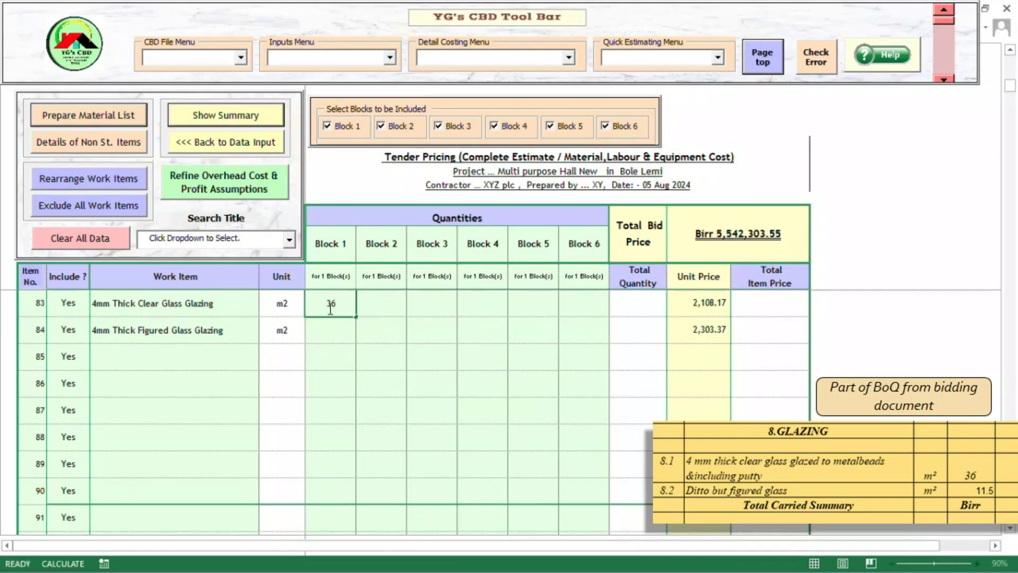
key(Return)
text(11.5)
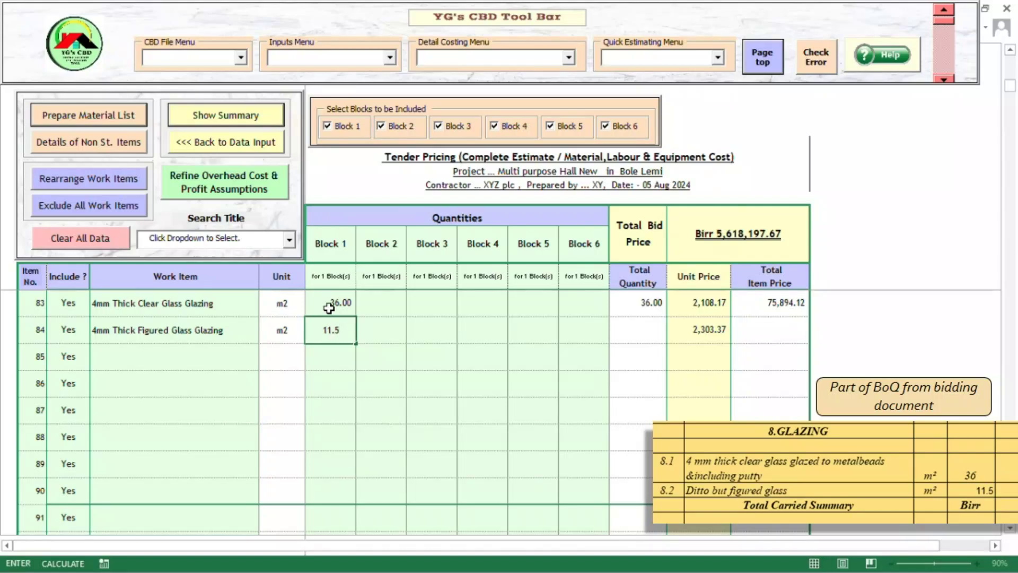
key(Return)
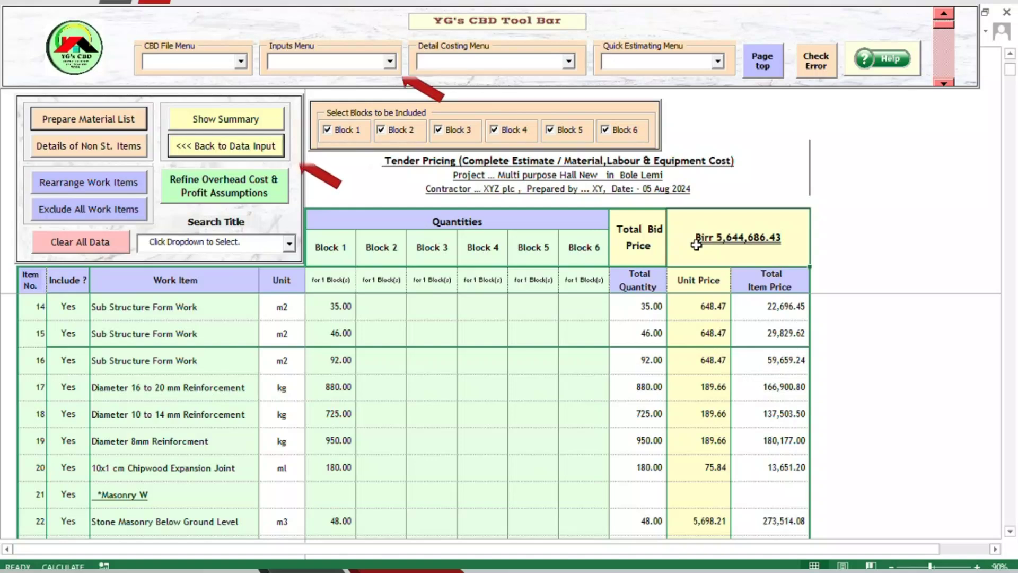
- On the Data Input Page, set rebar dia 06, 08, 10-14 and 16-20 mm unit costs to 156
click(390, 61)
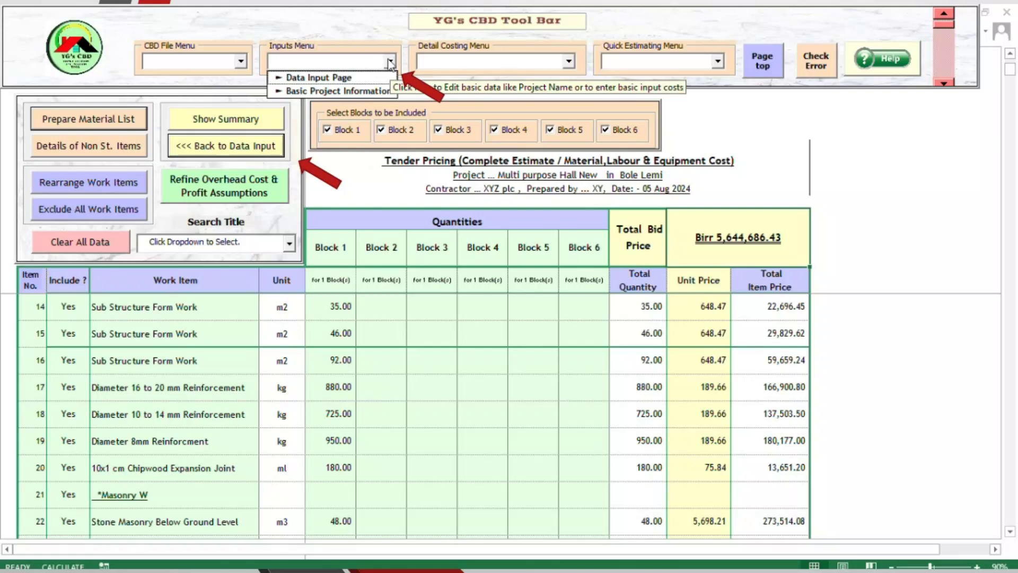
click(318, 78)
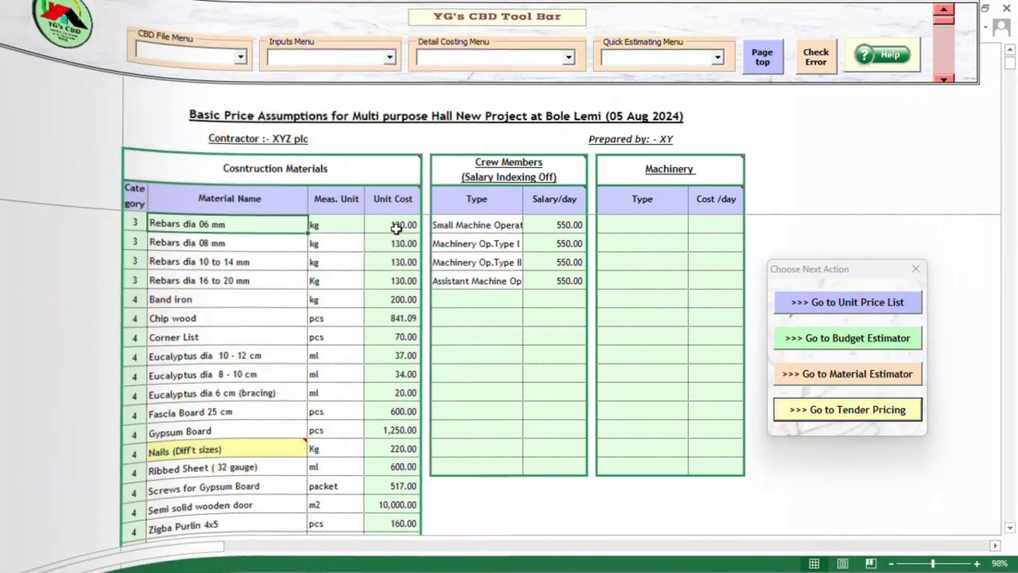
click(396, 229)
text(156)
key(Return)
text(156)
key(Return)
text(156)
key(Return)
text(156)
key(Return)
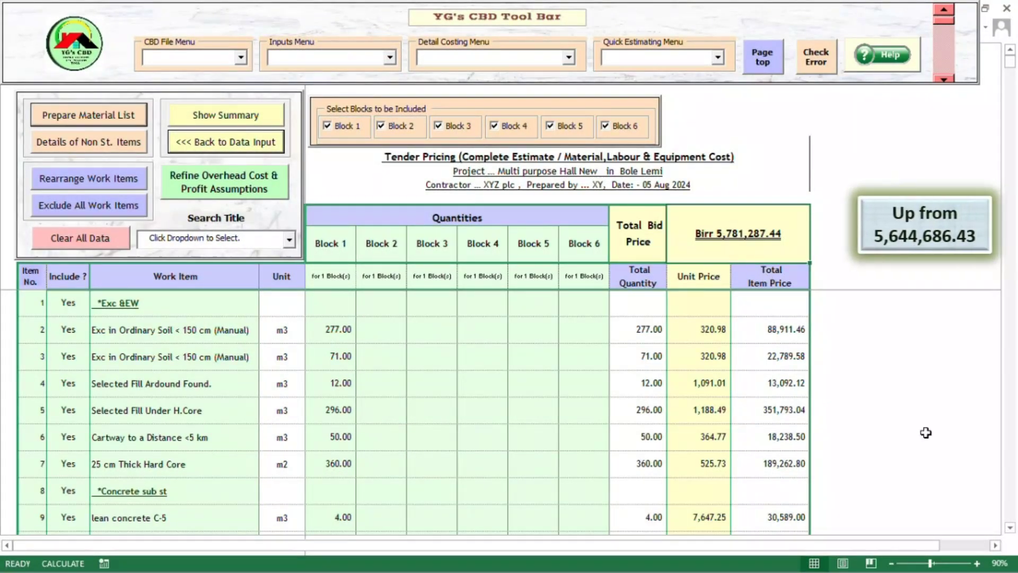
- Scroll through Tender Pricing to check the reinforcement items now at 225.15 per kg
click(1009, 528)
click(1009, 527)
click(1009, 528)
click(1009, 528)
click(1009, 528)
click(1009, 528)
click(1009, 528)
click(1009, 527)
click(1009, 527)
click(1009, 528)
click(1009, 527)
click(1009, 528)
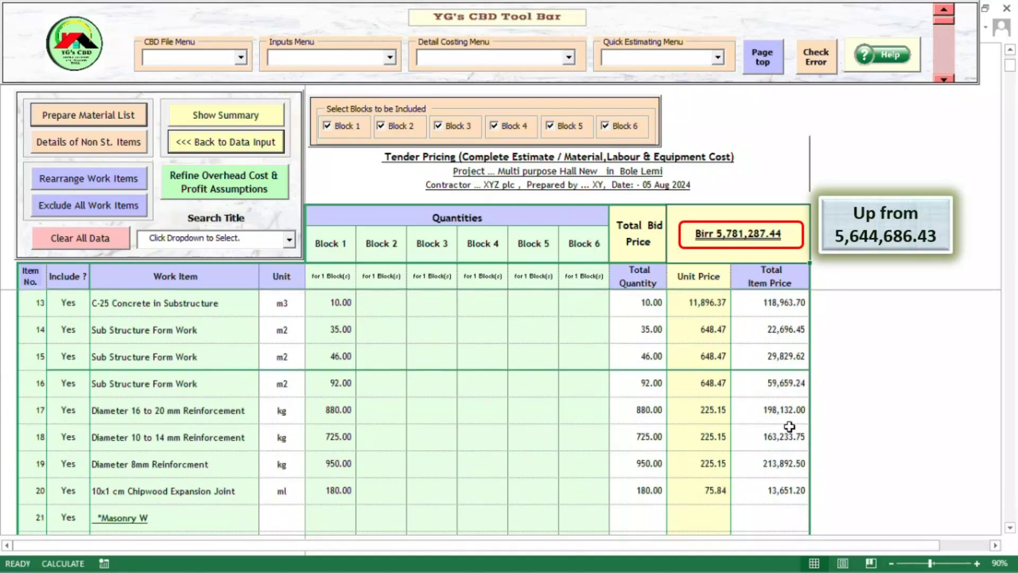
click(705, 422)
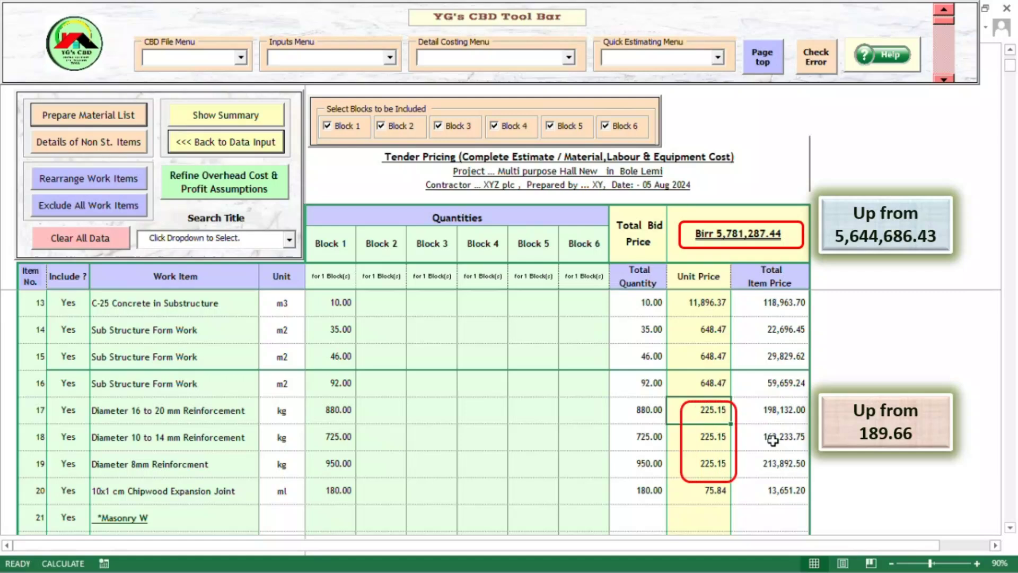
scroll(503, 362, up, 4)
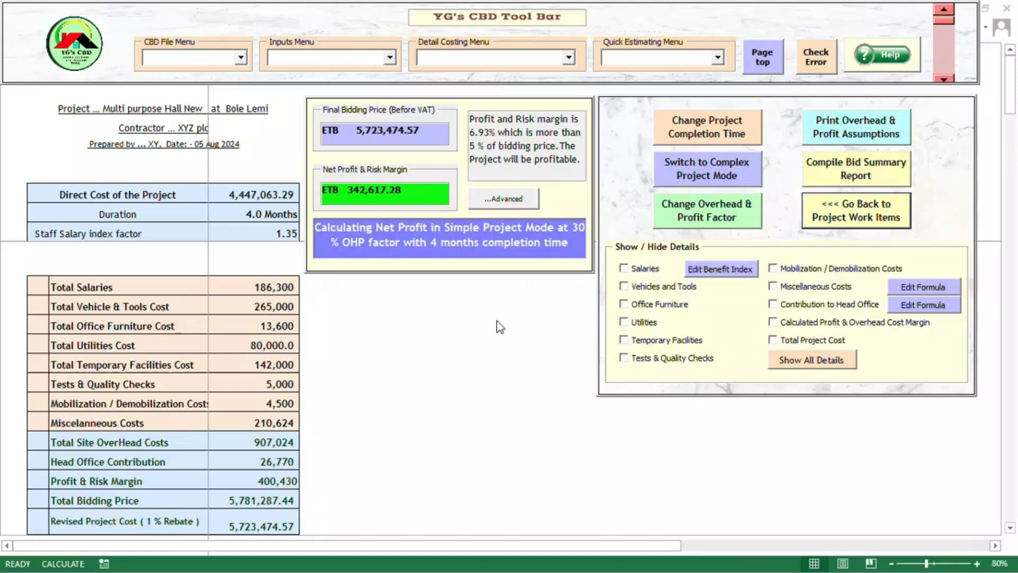
- Confirm the 6-month completion time and raise the overhead and profit margin to 33%
click(696, 125)
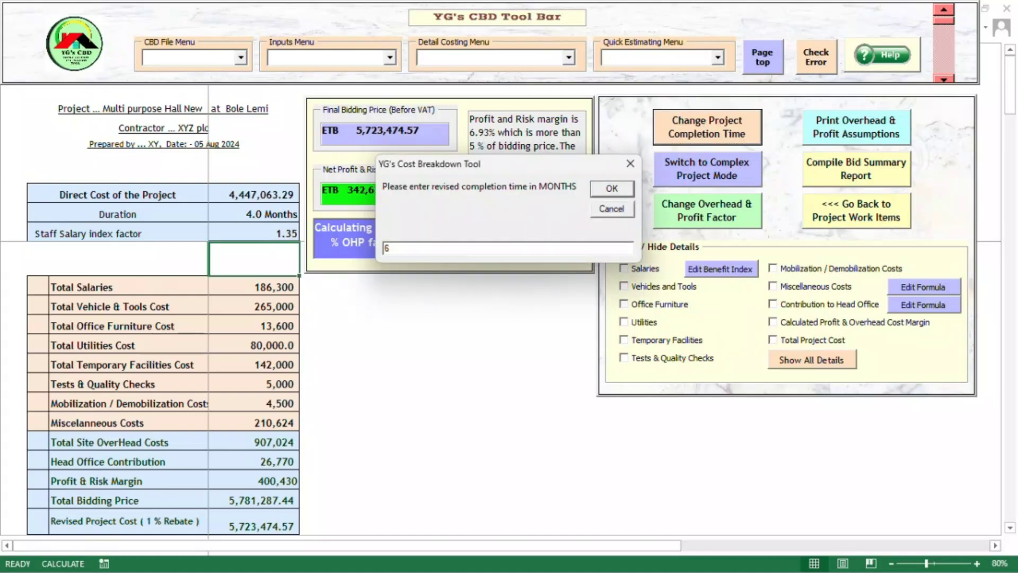
click(607, 190)
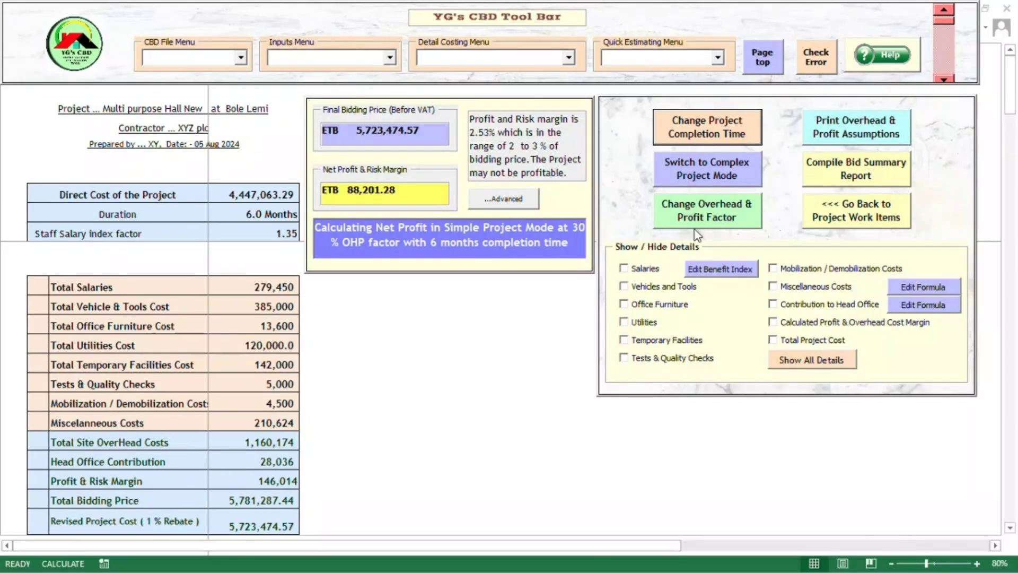
click(721, 201)
text(33)
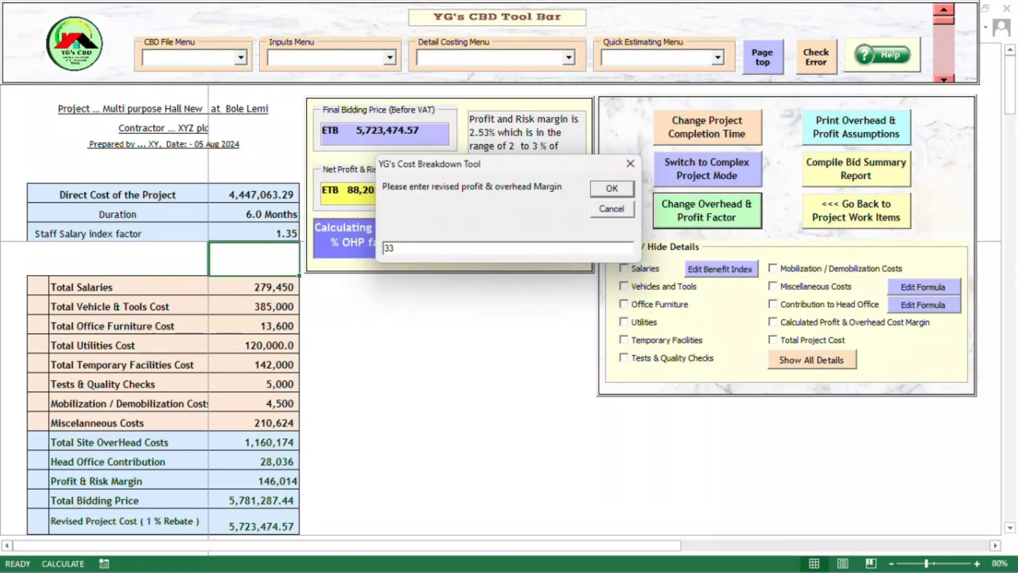
key(Return)
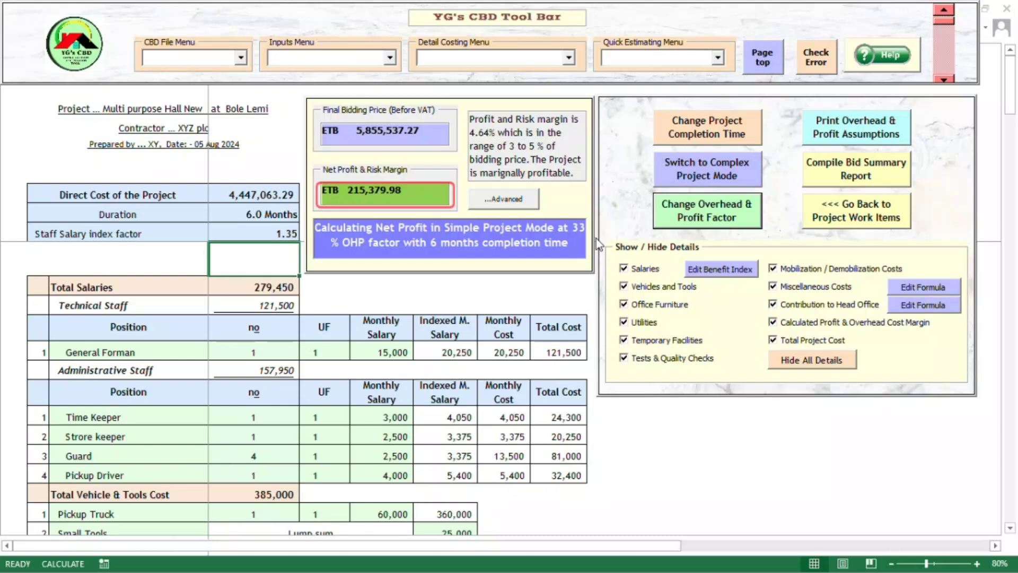
- Change the project completion time to 4 months
click(681, 142)
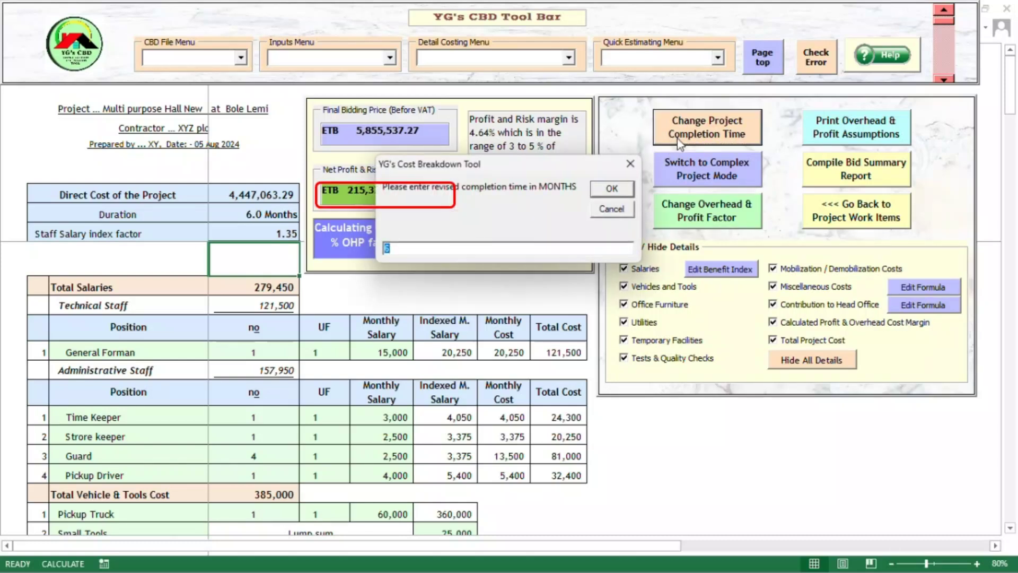
text(4)
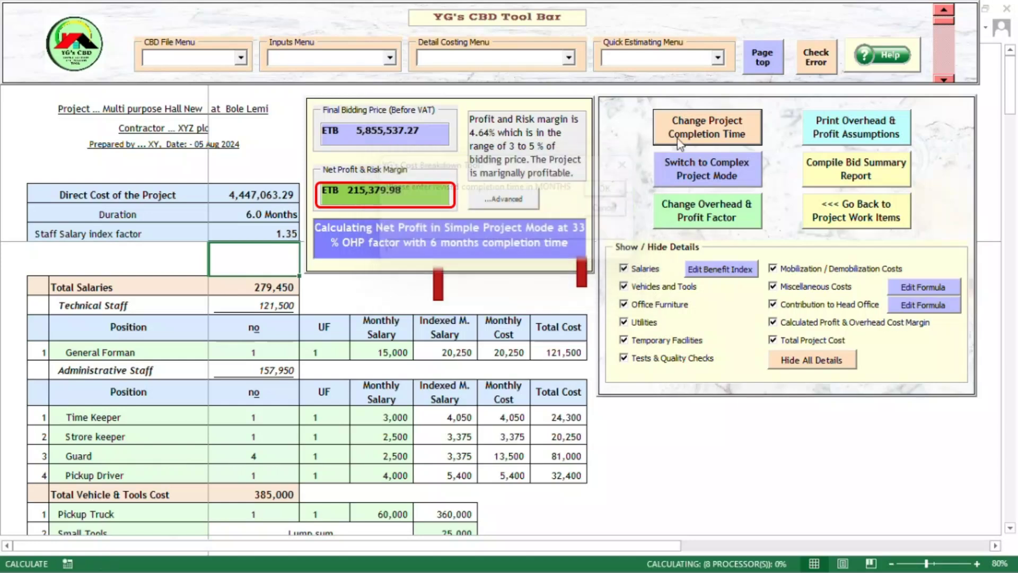
key(Return)
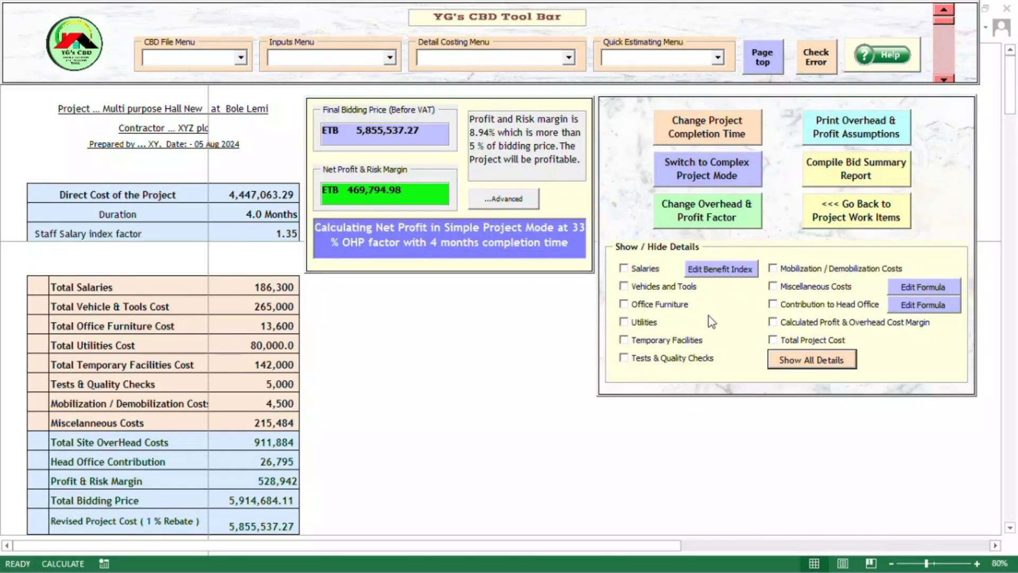
- Review miscellaneous cost and staff salary details, collapse them, and return to the work items
click(780, 289)
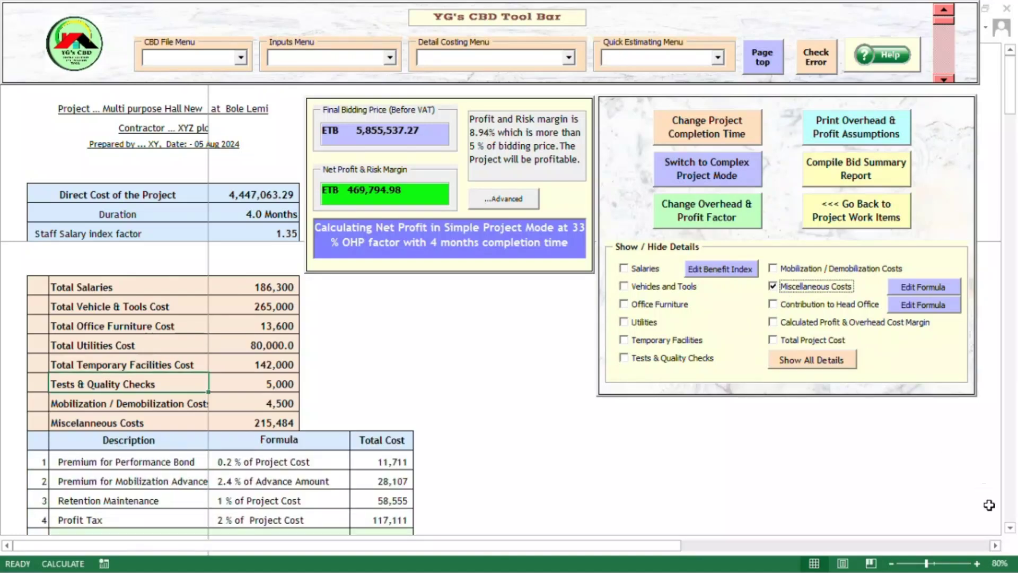
click(1010, 528)
click(1011, 529)
click(1011, 528)
click(1010, 528)
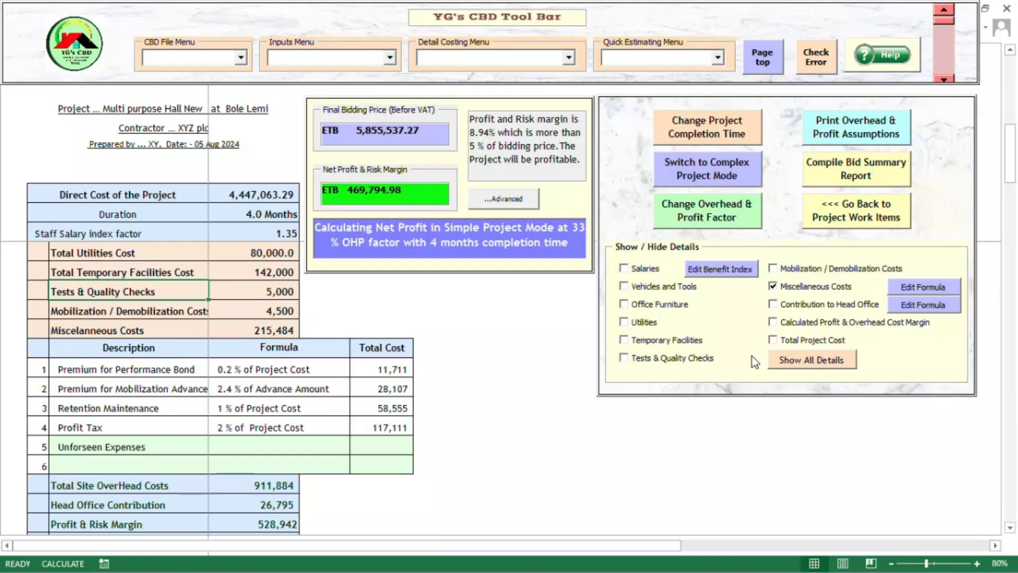
click(630, 268)
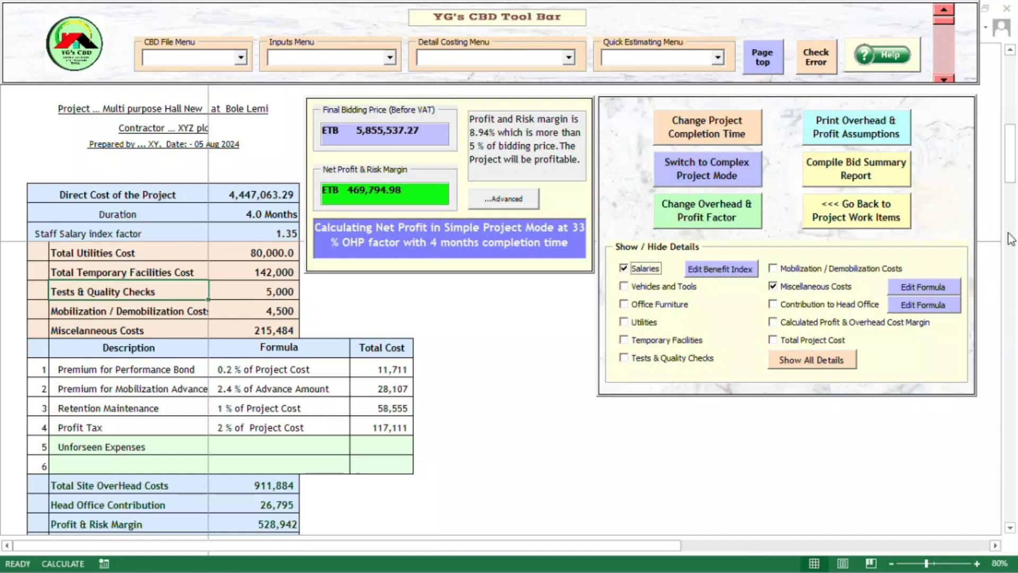
drag(1009, 154, 1002, 71)
click(811, 359)
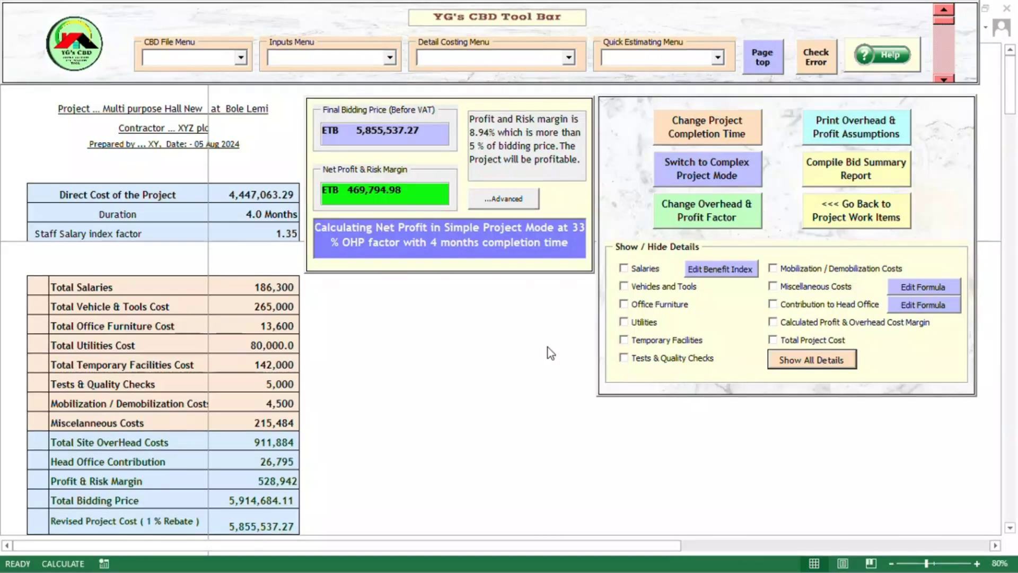
click(841, 221)
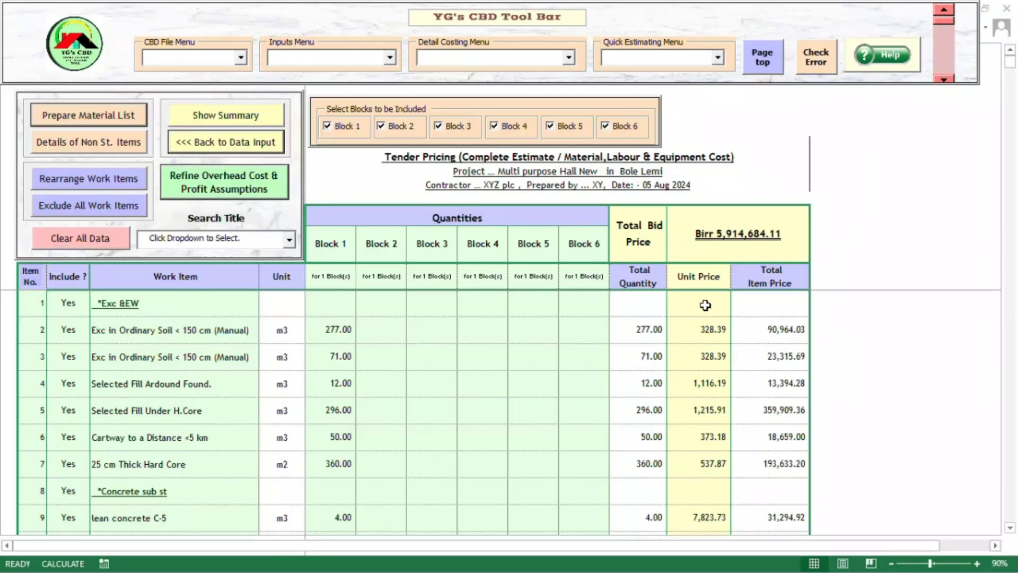
- Round all unit prices to the nearest integer, then show the bid summary
double_click(688, 334)
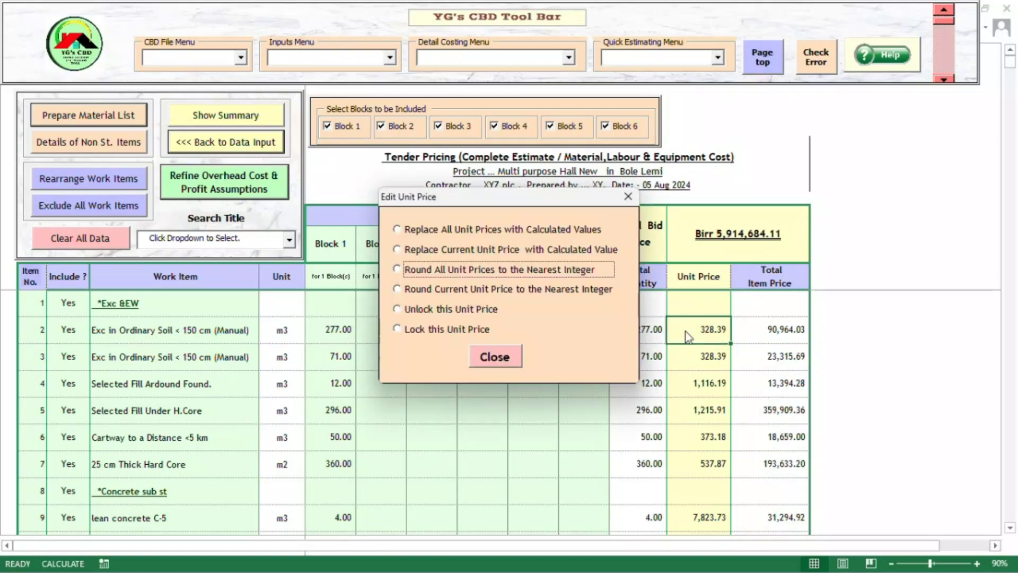
click(460, 274)
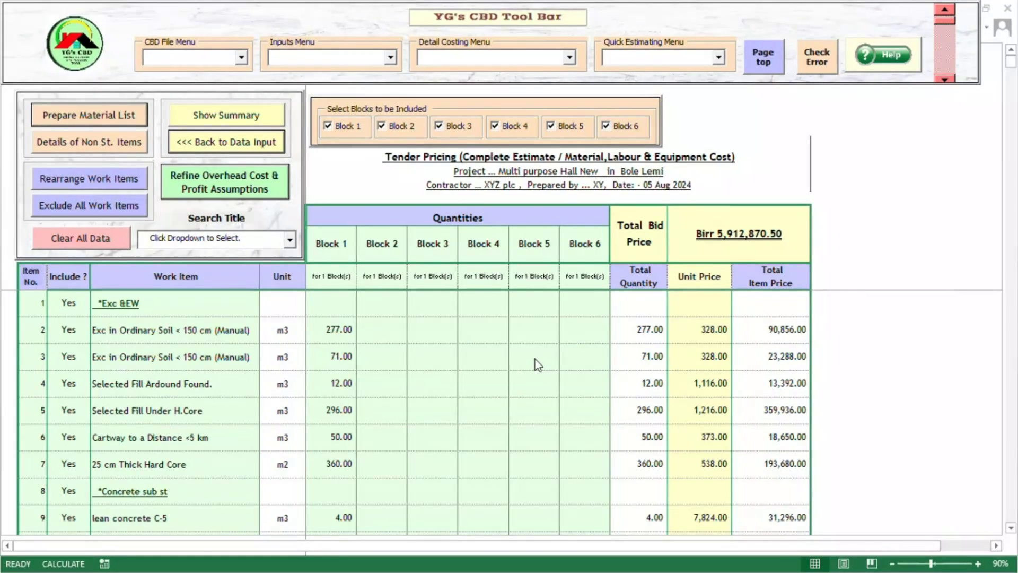
click(251, 121)
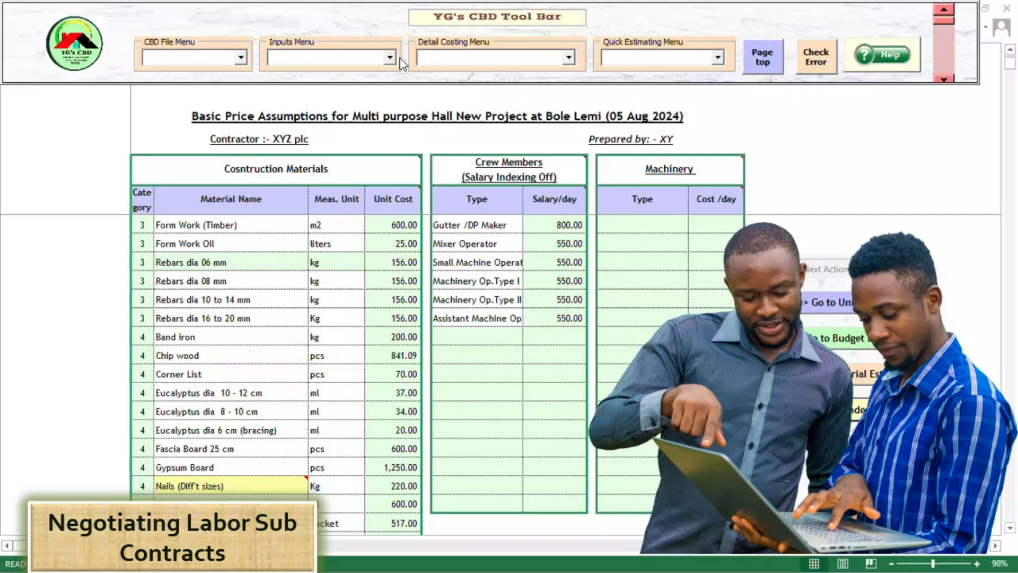
- Set the overhead and profit margin to 15% in Basic Project Information and continue to data input
click(390, 57)
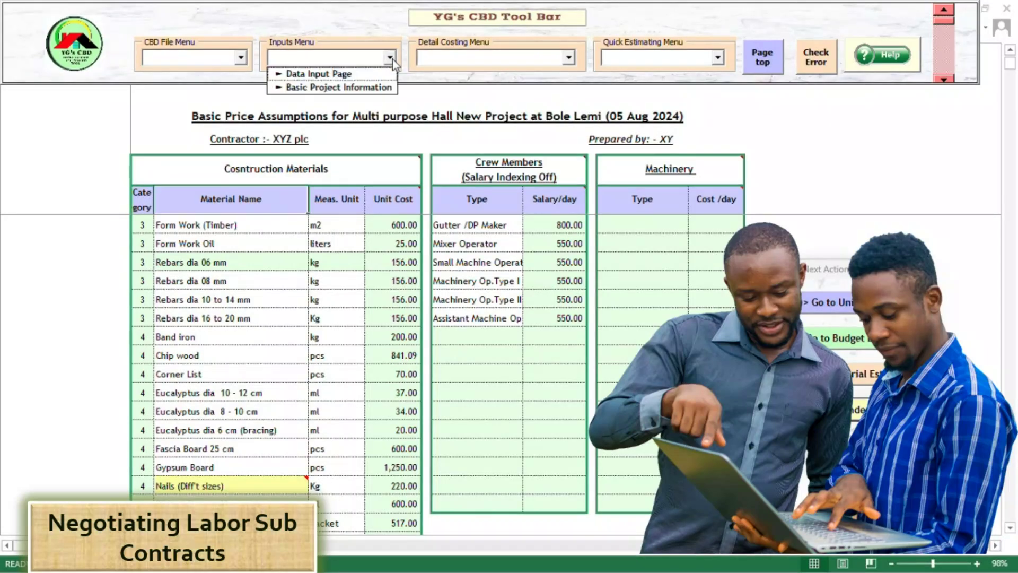
click(364, 87)
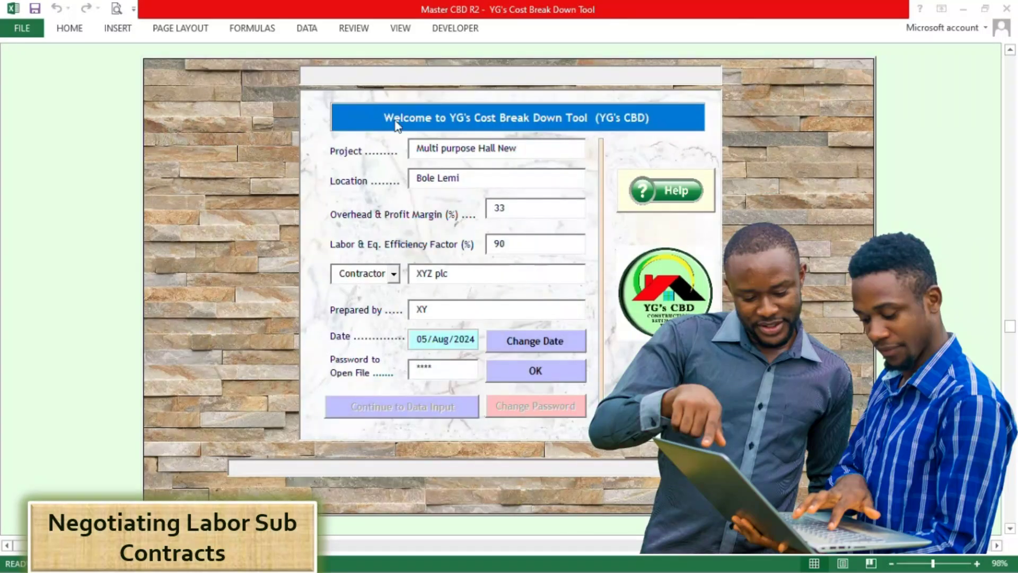
click(487, 216)
text(15)
click(526, 248)
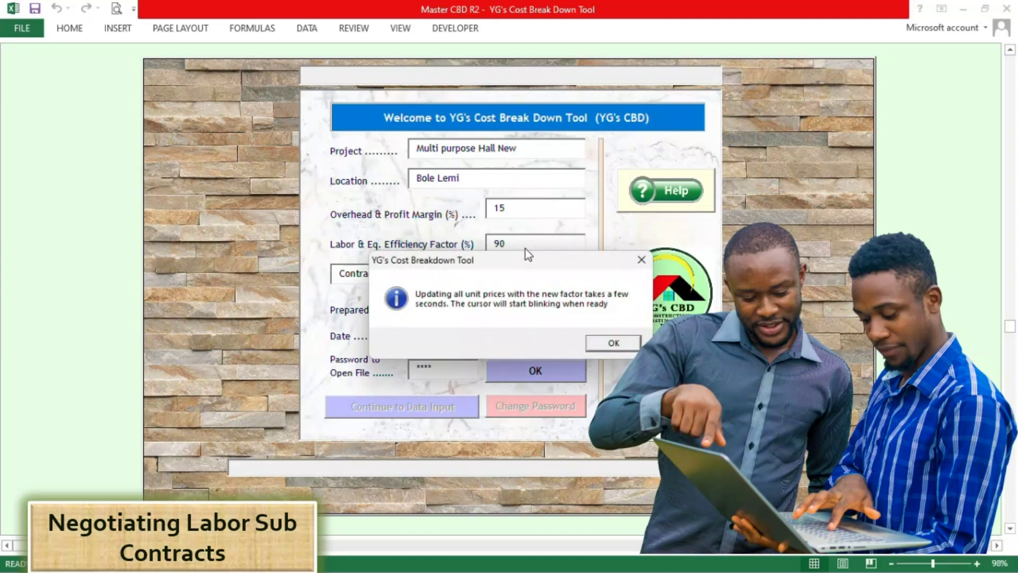
click(603, 349)
click(508, 370)
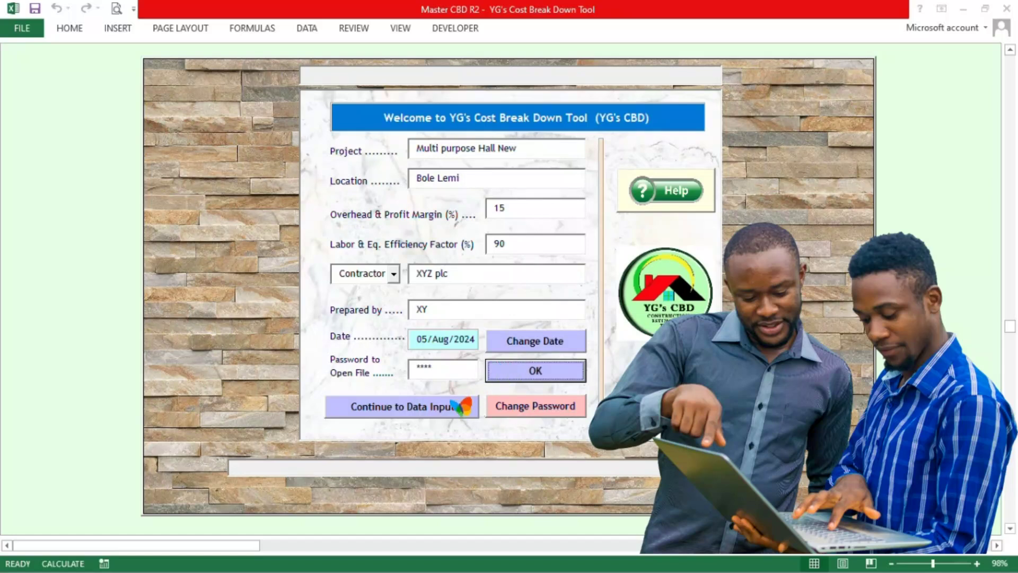
click(464, 407)
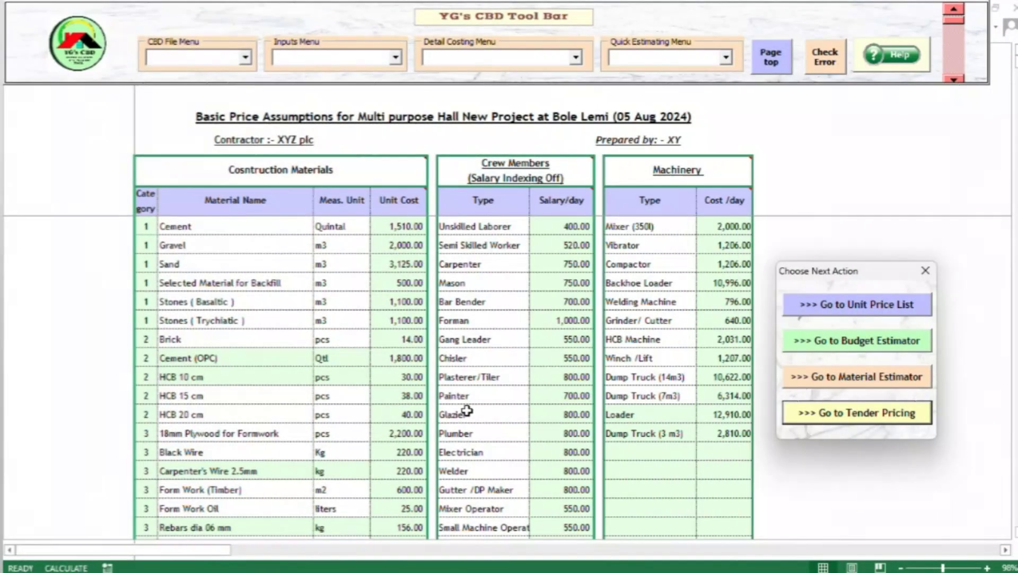
- Turn off material costs so prices cover labour and machinery only, then open the Unit Price List
click(337, 178)
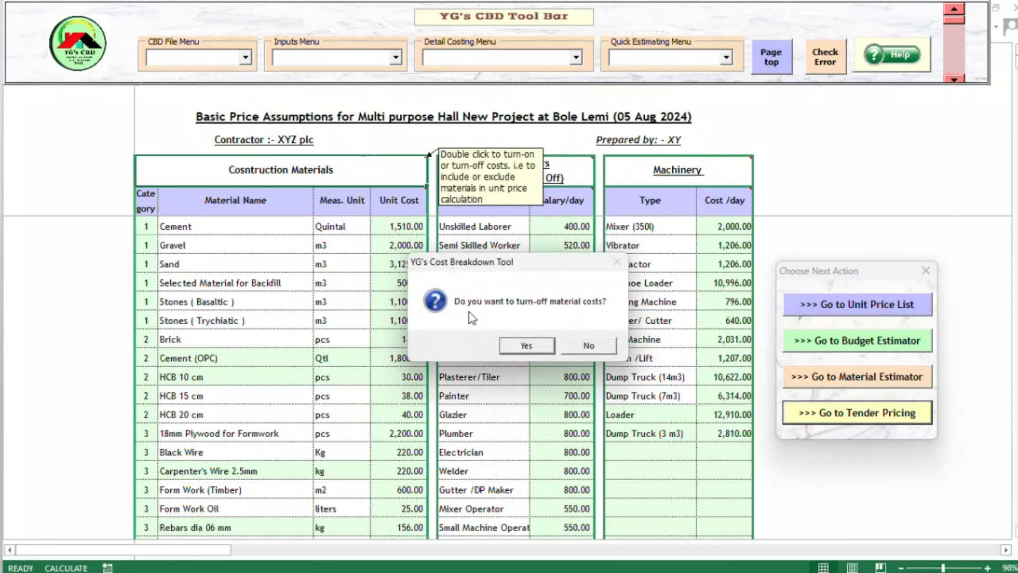
click(529, 350)
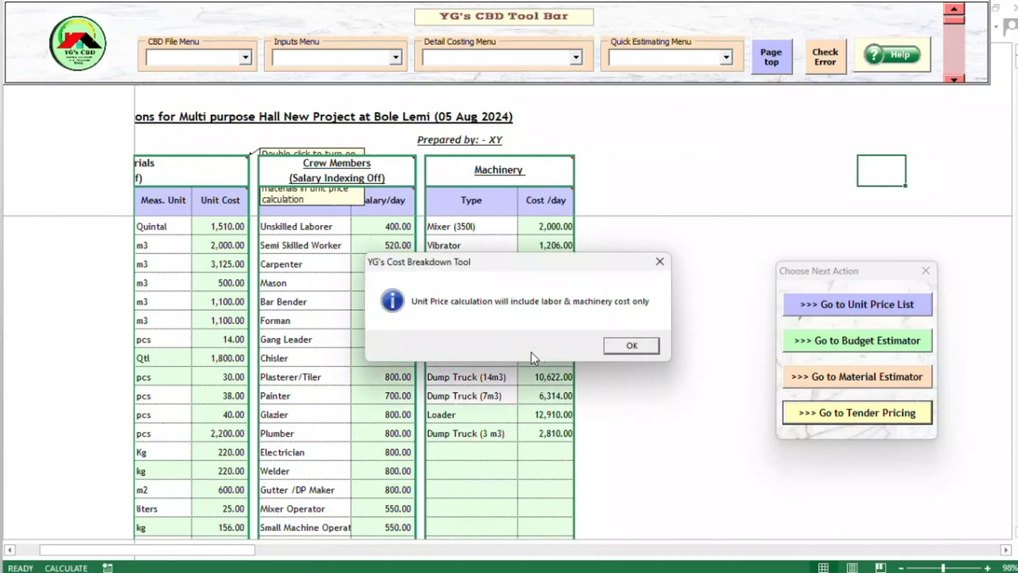
click(649, 346)
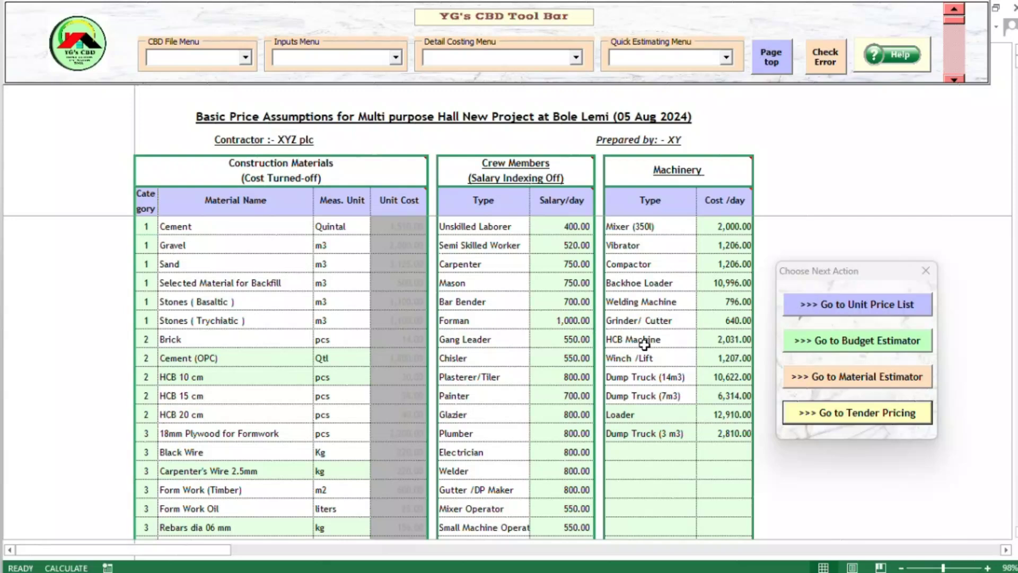
click(837, 305)
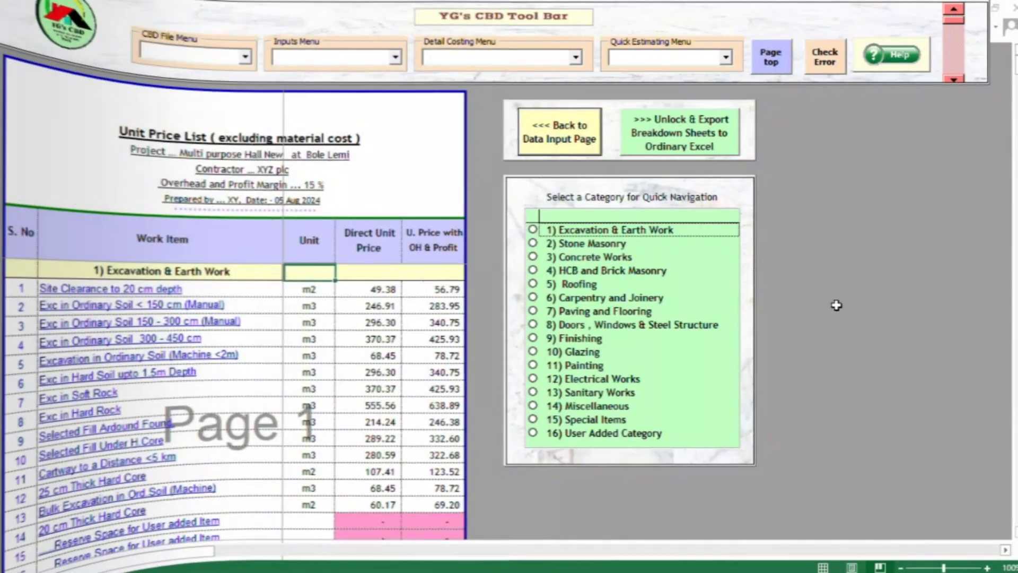